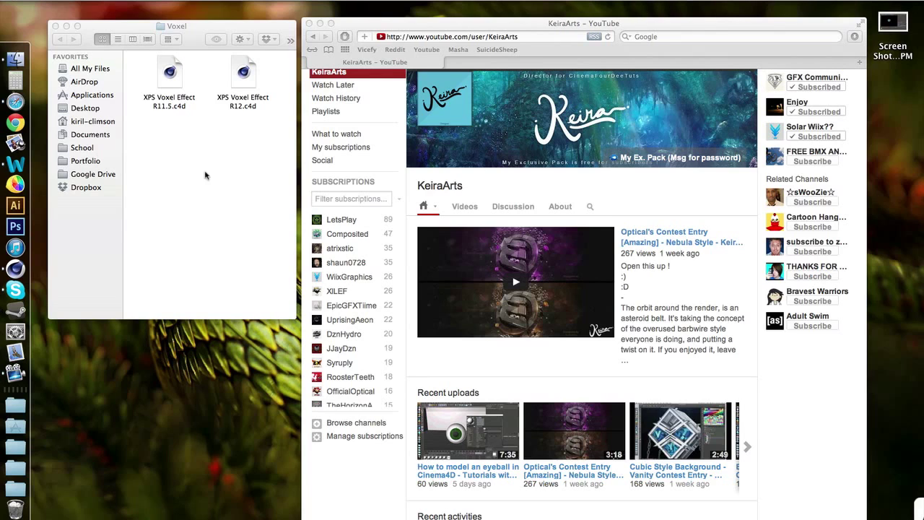
Bring the Finder Voxel folder forward to open XPS Voxel Effect R12.c4d.
left_click(207, 190)
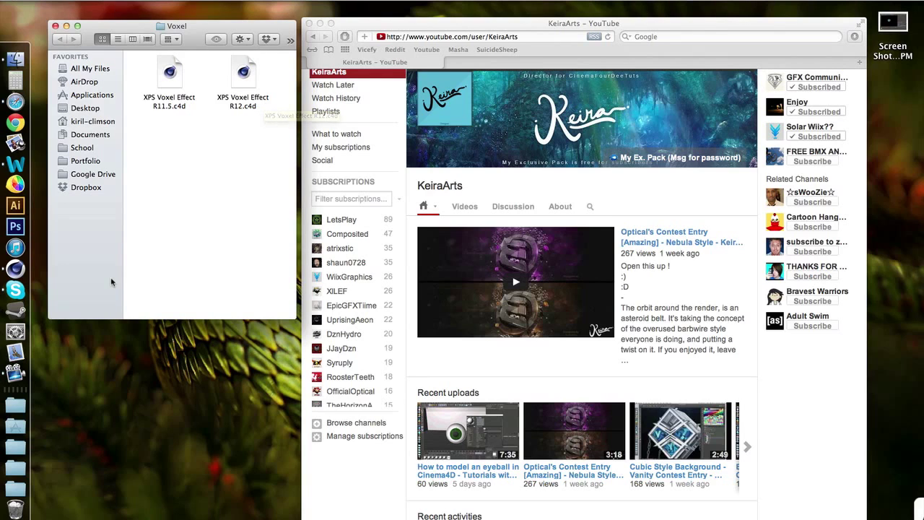
Switch to the voxel project in Cinema 4D and select XPS Voxel Effect.
left_click(16, 269)
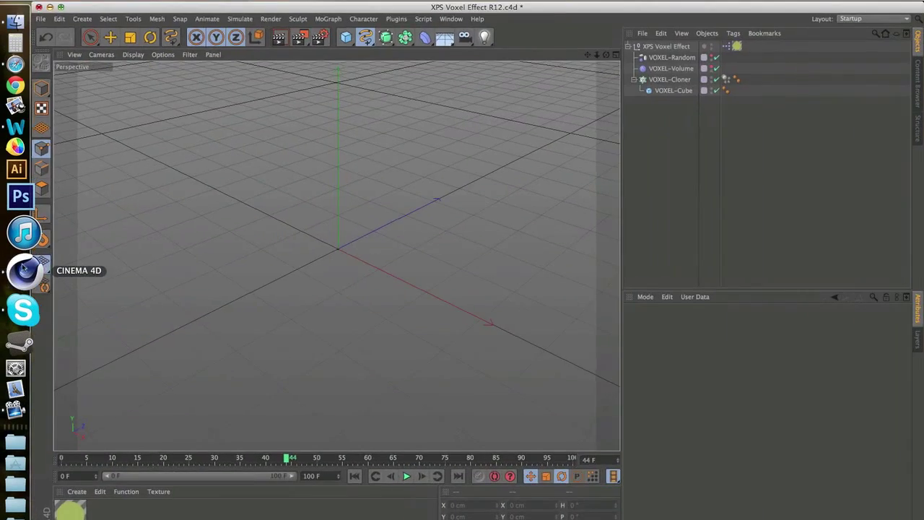
left_click_drag(606, 54, 606, 83)
left_click(667, 46)
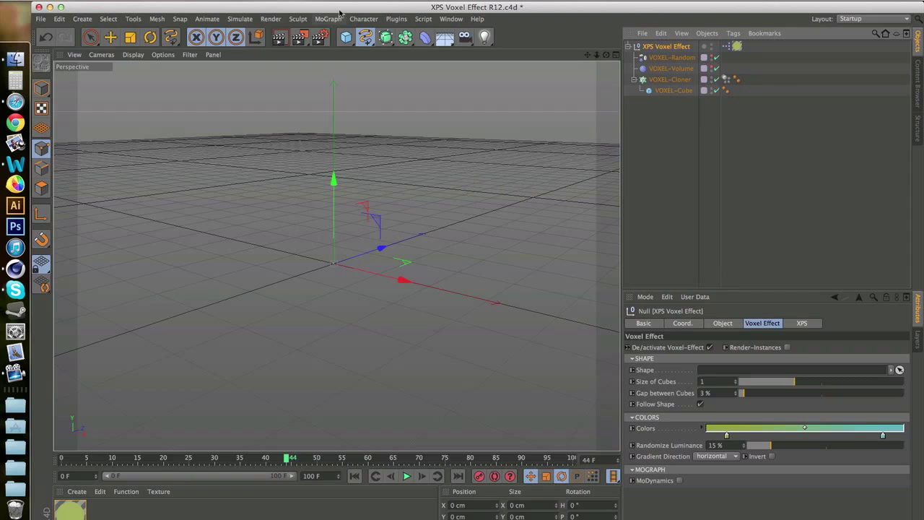
Add a Sphere primitive, make it editable with C, then reselect XPS Voxel Effect.
left_click(346, 37)
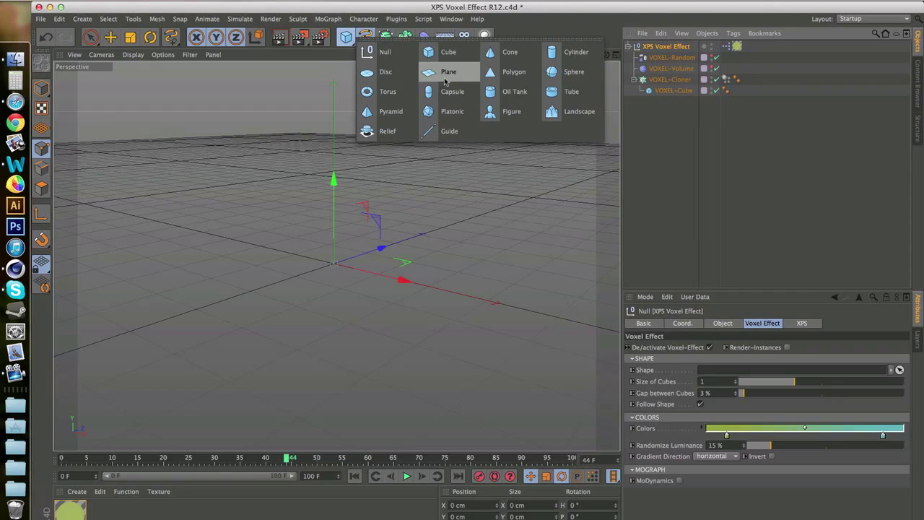
left_click(574, 72)
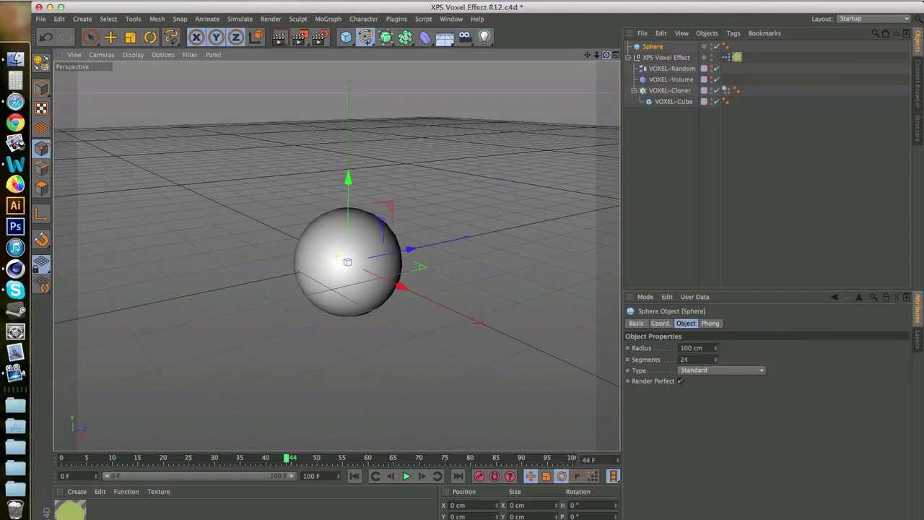
left_click(42, 65)
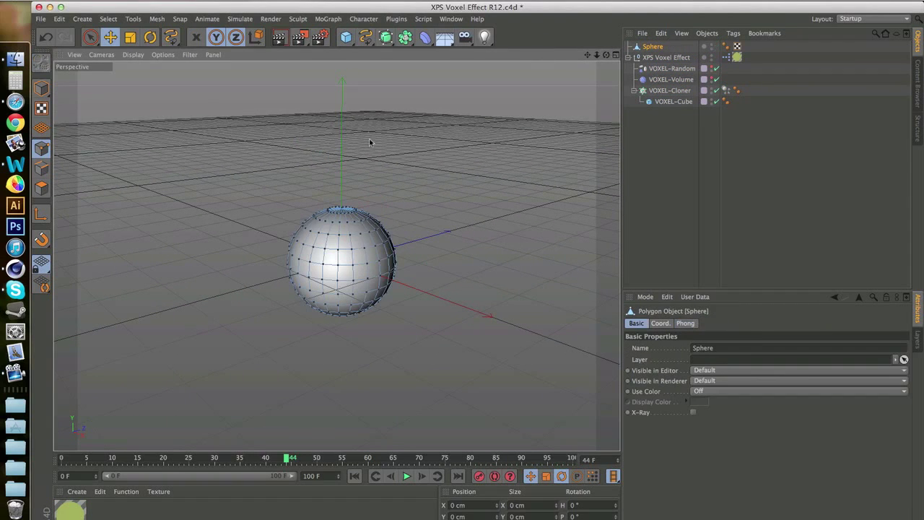
left_click(679, 193)
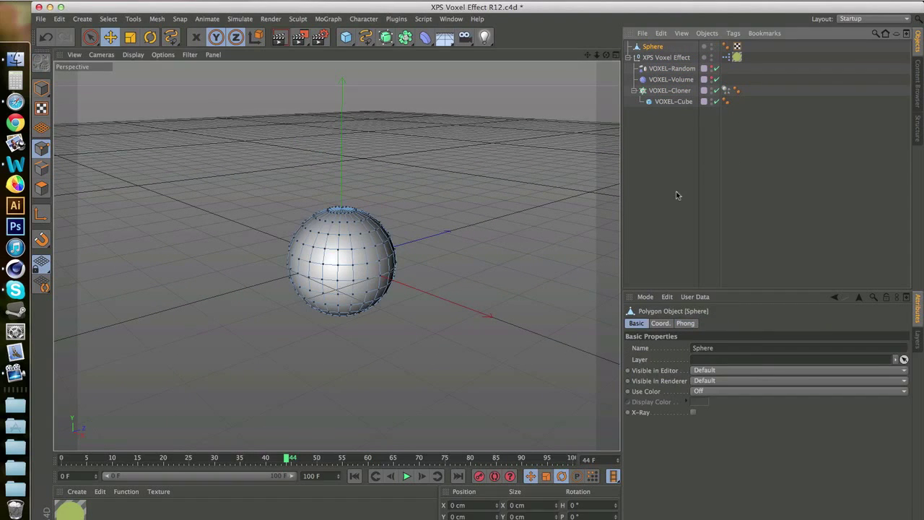
left_click(668, 58)
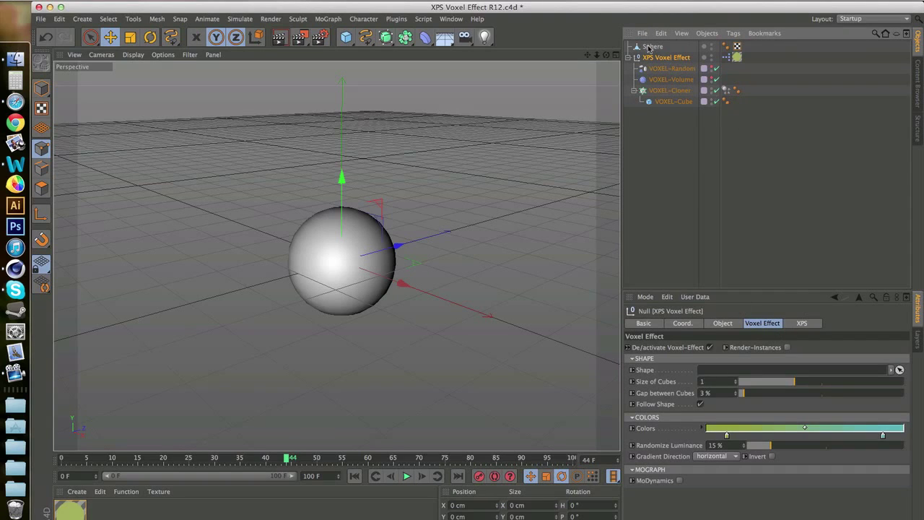
Link Sphere into the voxel effect's Shape field and hide the original Sphere in the editor.
left_click_drag(652, 47, 714, 374)
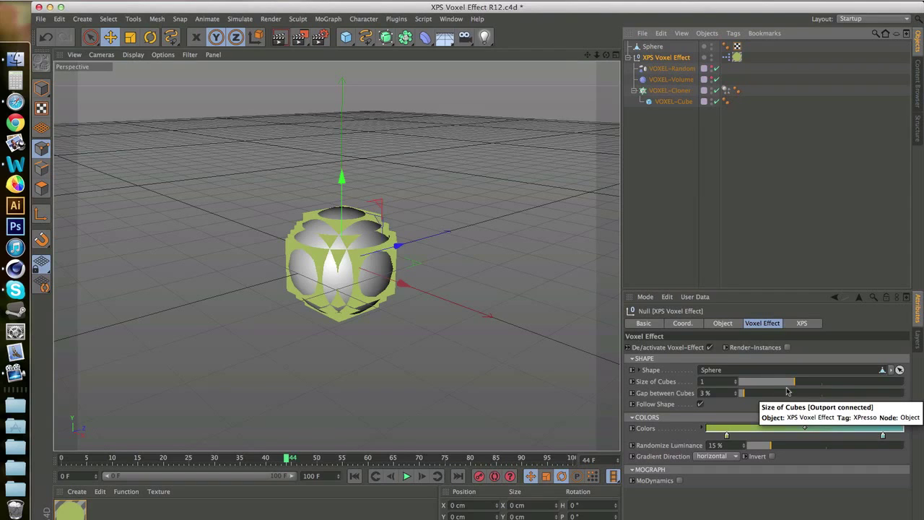
left_click(714, 50)
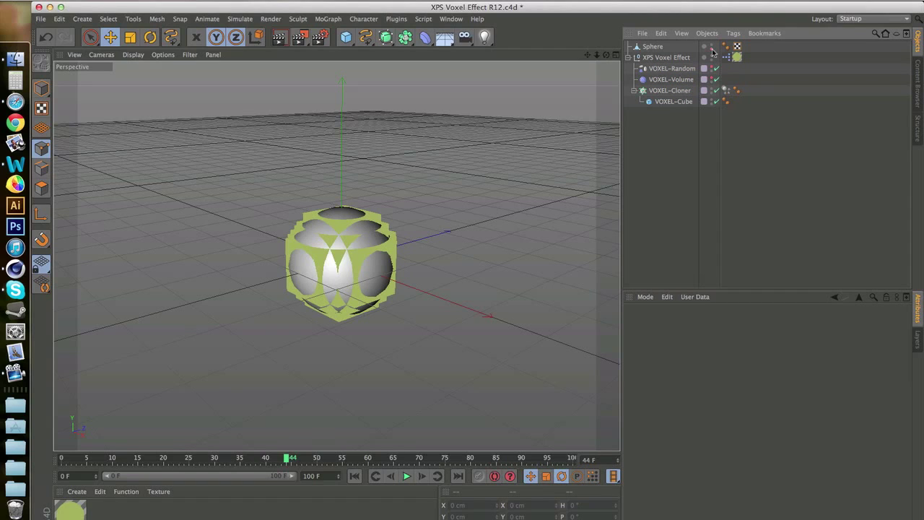
left_click(712, 46)
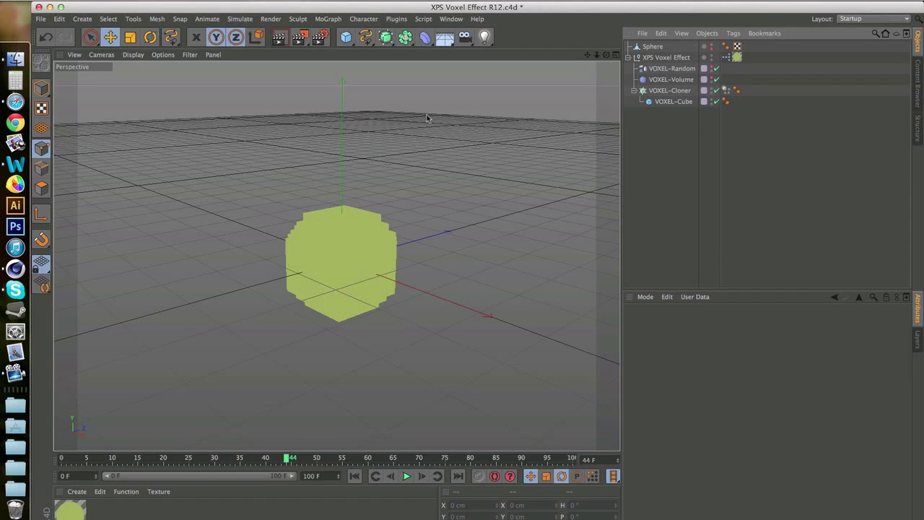
left_click_drag(606, 55, 532, 56)
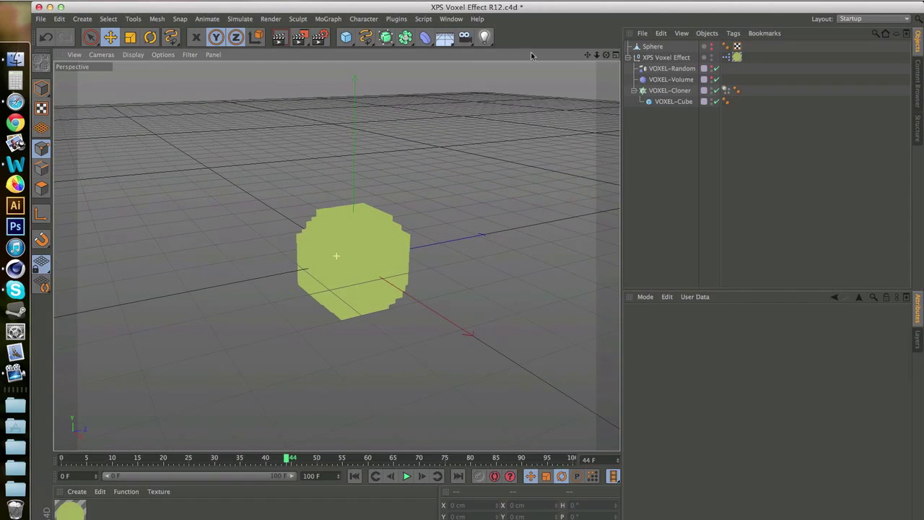
Preview a Render View, then select the Sphere to make it invisible in the renderer.
left_click(283, 43)
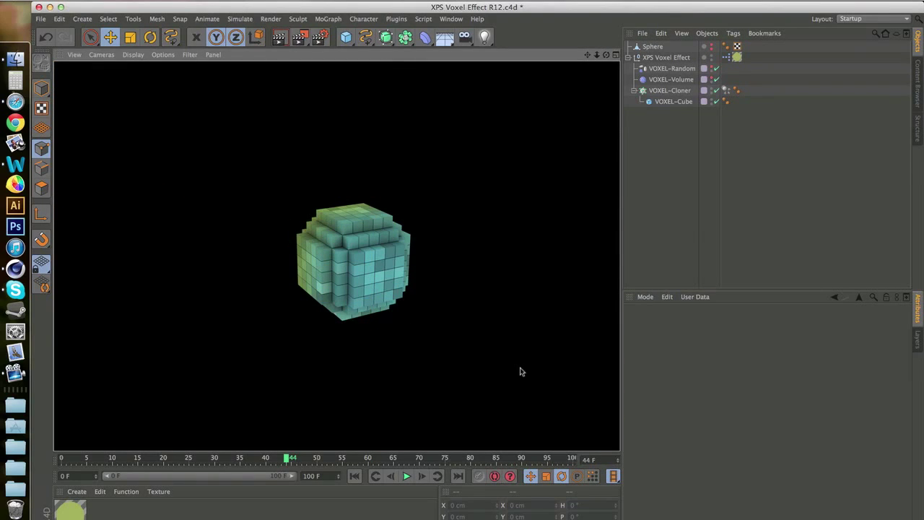
left_click(504, 255)
left_click(654, 47)
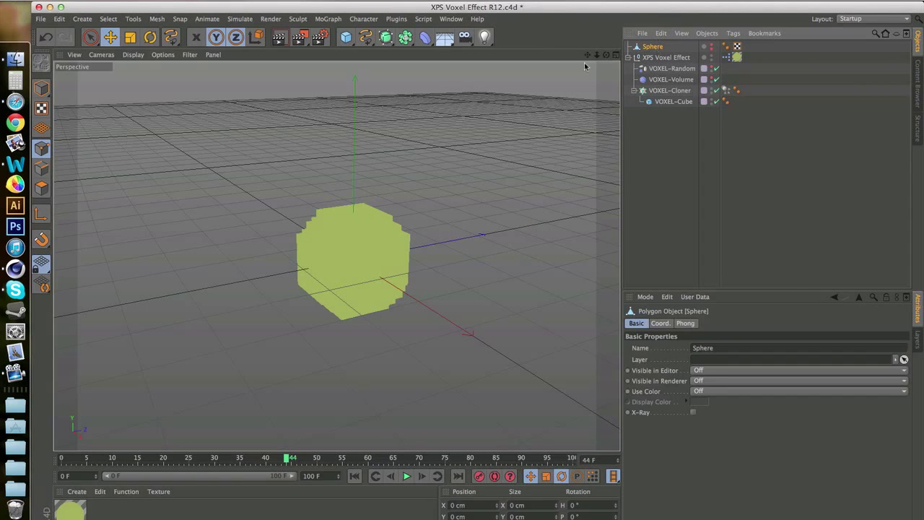
left_click_drag(606, 54, 653, 60)
Enable Render-Instances on XPS Voxel Effect and render the view again.
left_click(654, 58)
left_click(788, 347)
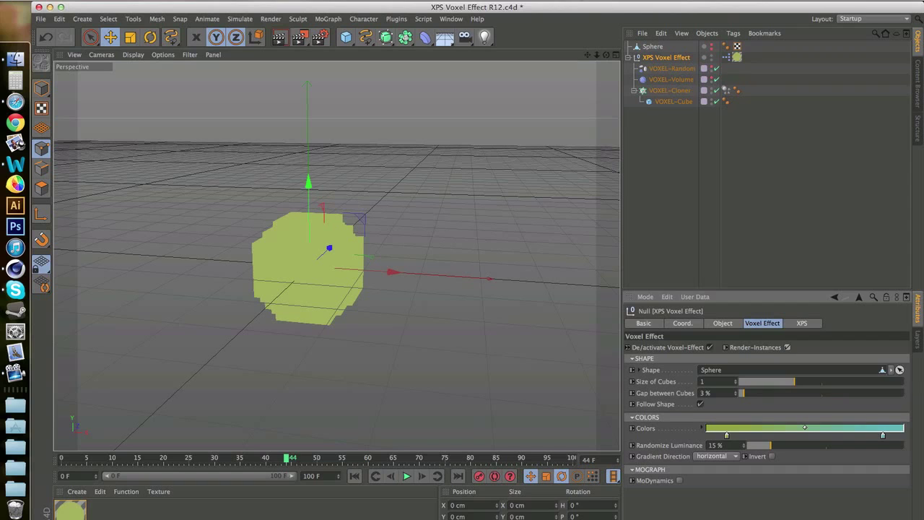
left_click(286, 42)
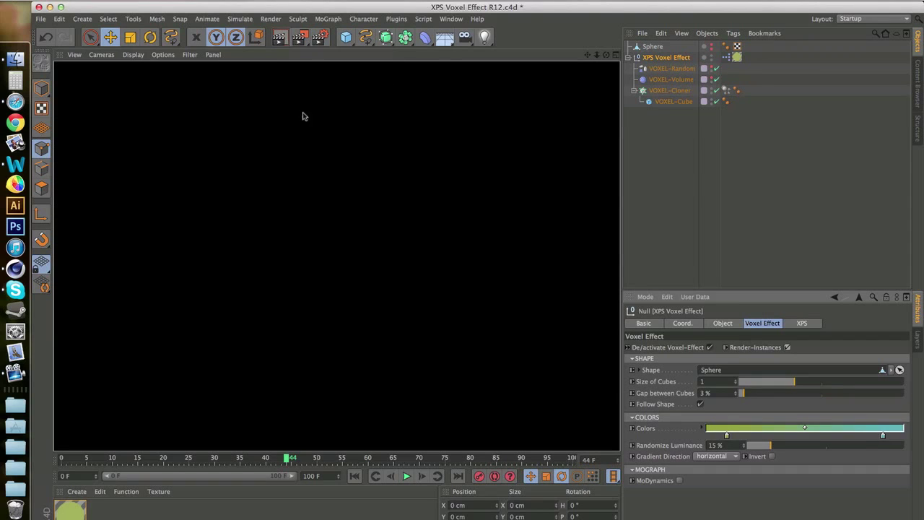
left_click(422, 247)
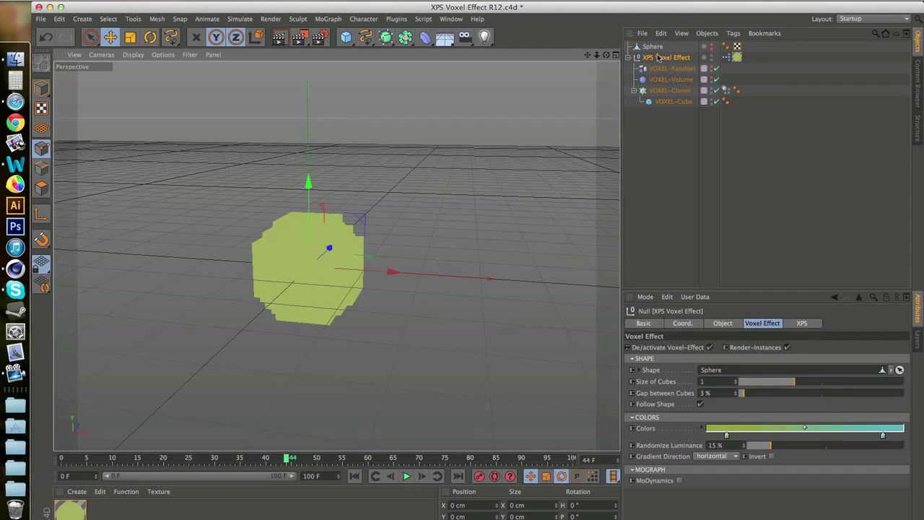
left_click(654, 47)
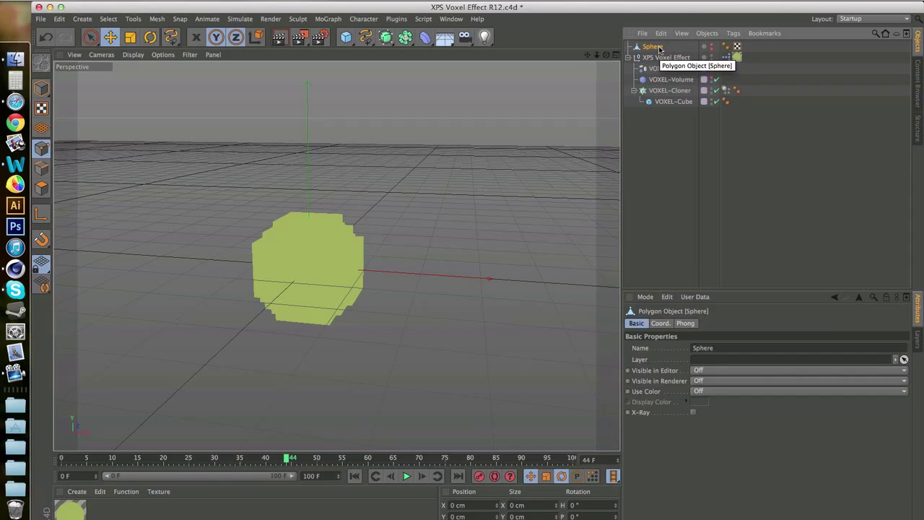
Delete the Sphere and draw a wavy Freehand spline across the scene.
key("Delete")
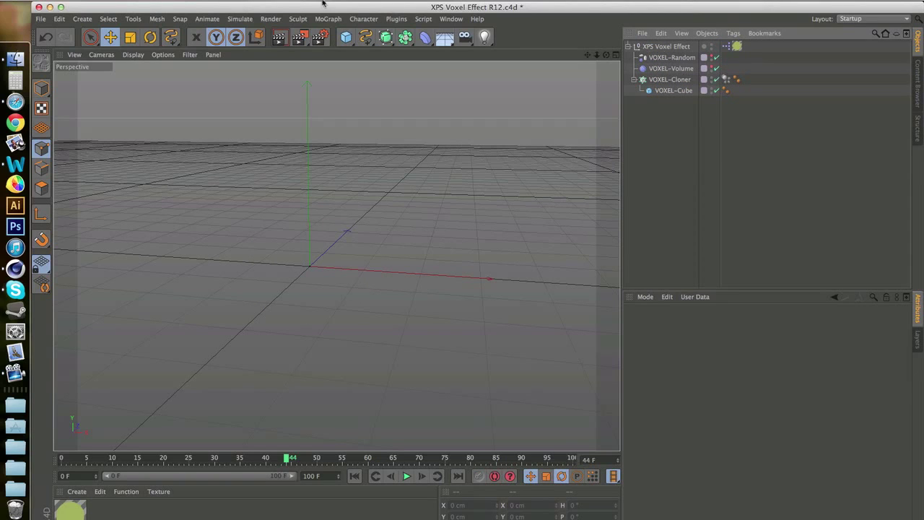
left_click(365, 37)
left_click(407, 55)
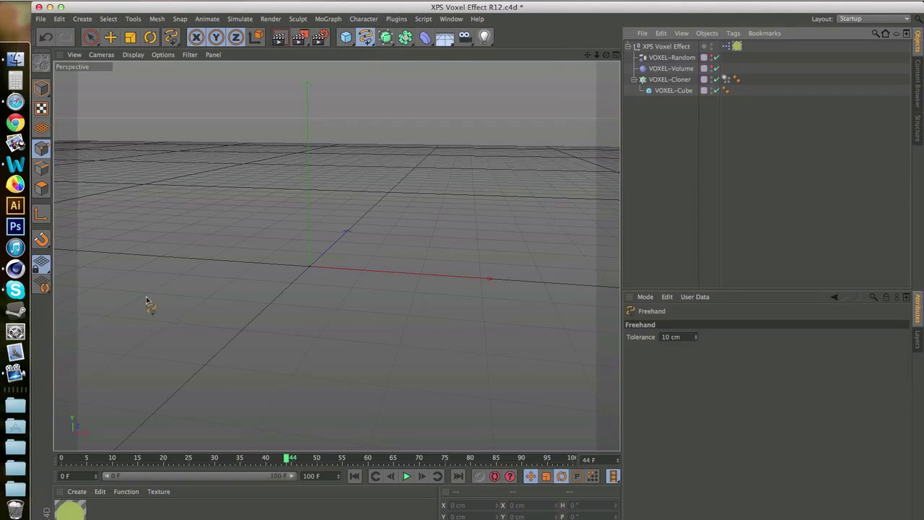
mouse_move(210, 326)
left_mouse_down()
mouse_move(236, 134)
mouse_move(349, 233)
mouse_move(530, 282)
left_mouse_up()
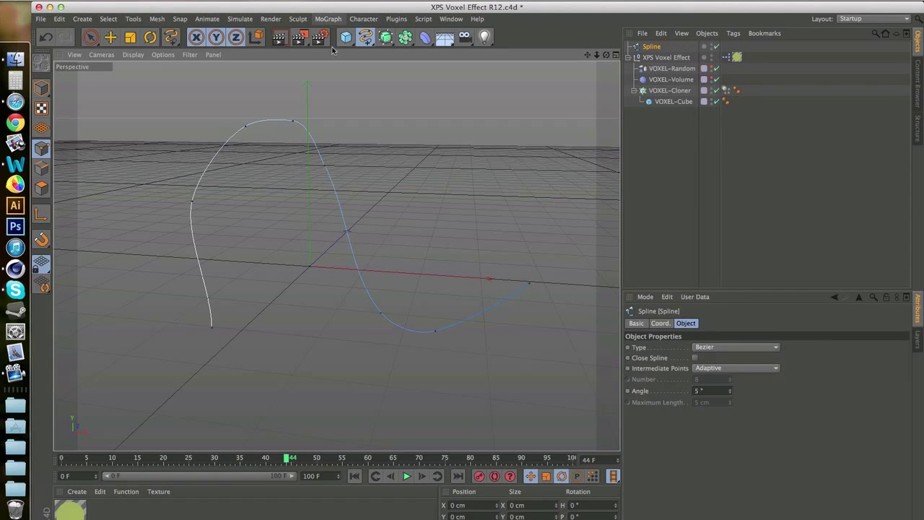
Add a Circle and a Sweep NURBS, placing the Circle and spline inside the Sweep NURBS.
left_click(366, 37)
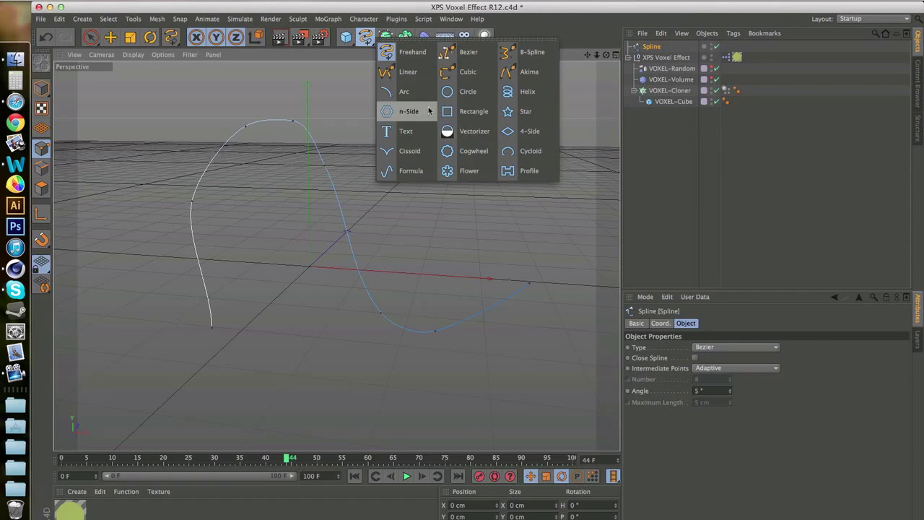
left_click(462, 95)
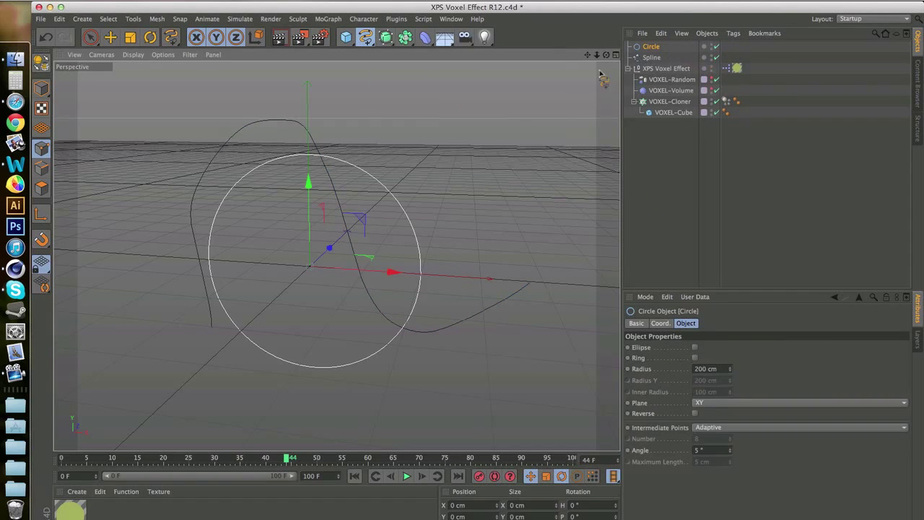
left_click(386, 37)
left_click(454, 95)
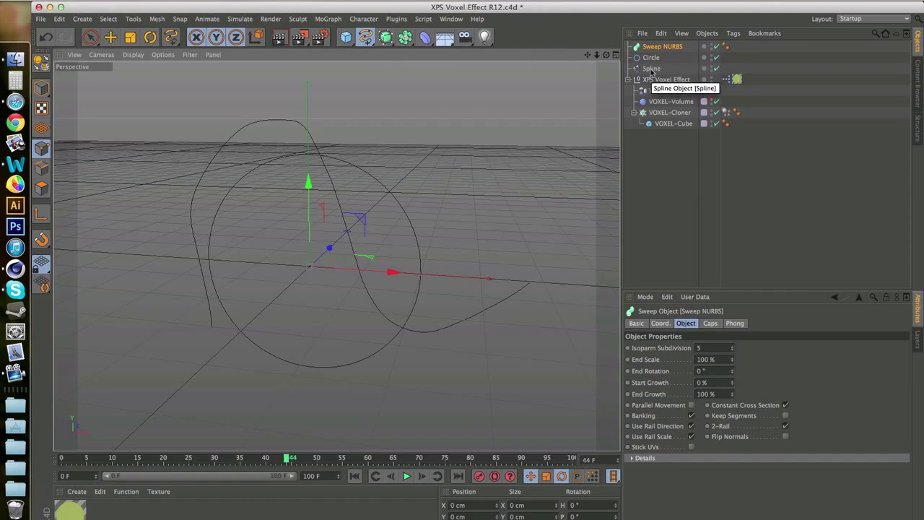
left_click_drag(653, 68, 660, 47)
Scale the Circle profile down to thin the swept tube.
scroll(453, 161, "down", 2)
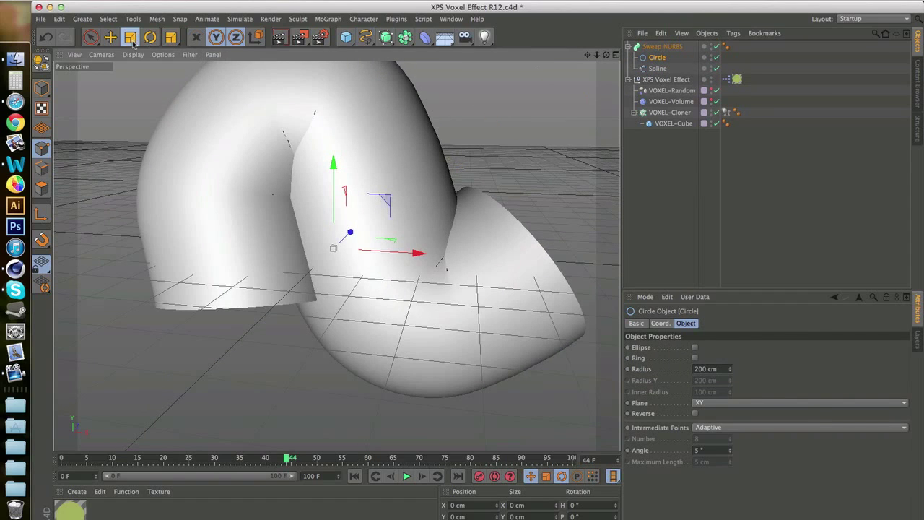
key("t")
left_click_drag(509, 152, 336, 232)
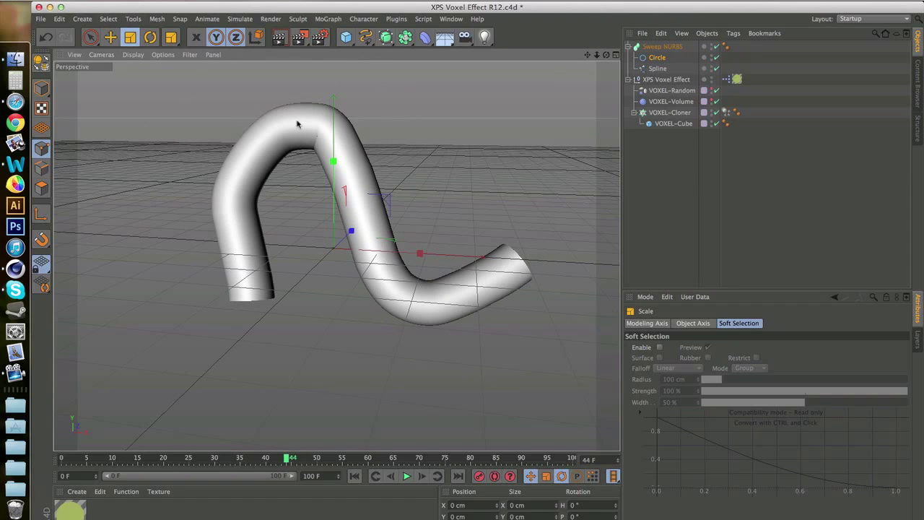
left_click_drag(460, 195, 470, 197)
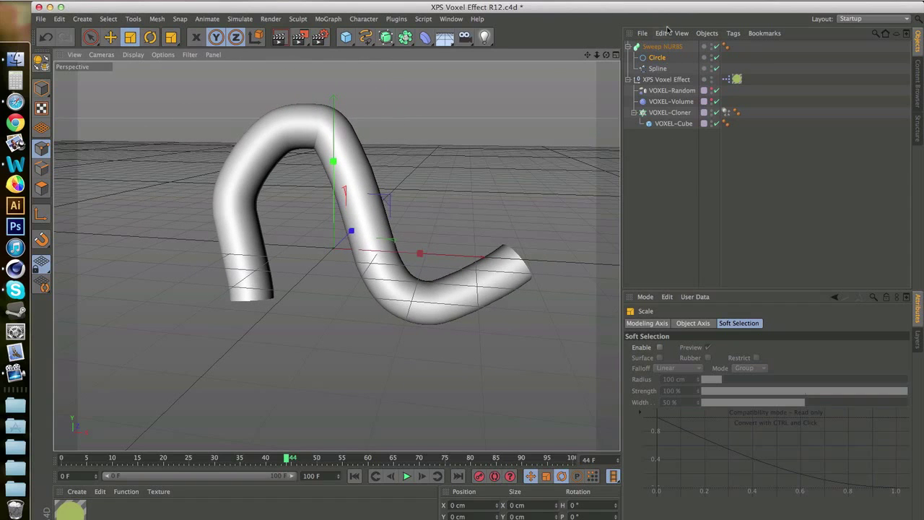
left_click(628, 47)
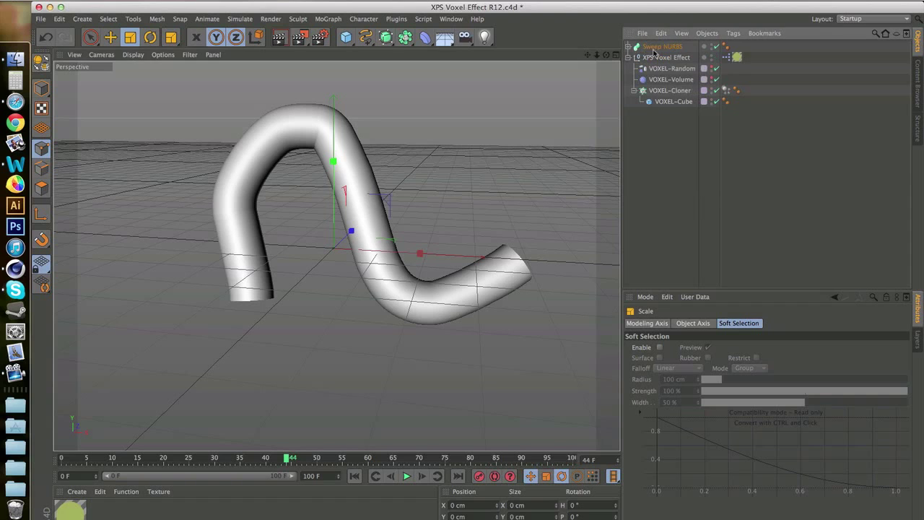
Make the Sweep NURBS editable, select its children, and merge them with Connect Objects + Delete.
right_click(659, 48)
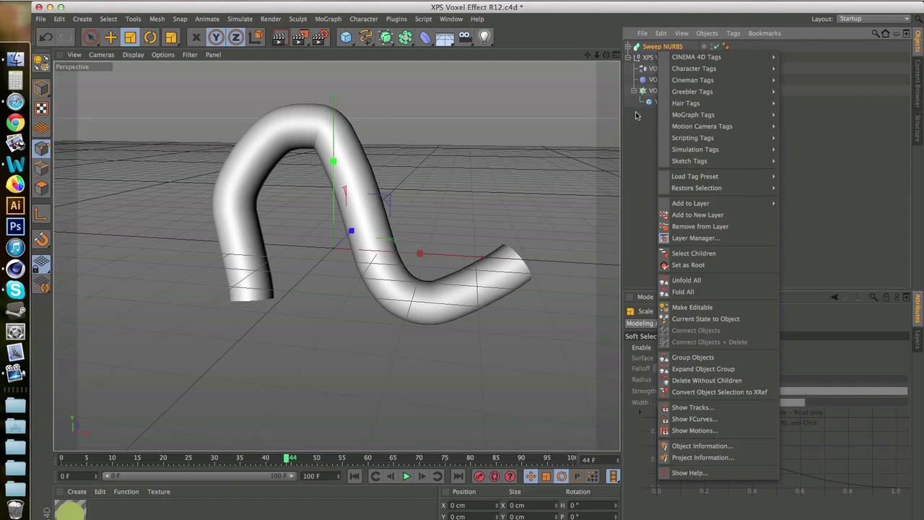
left_click(713, 307)
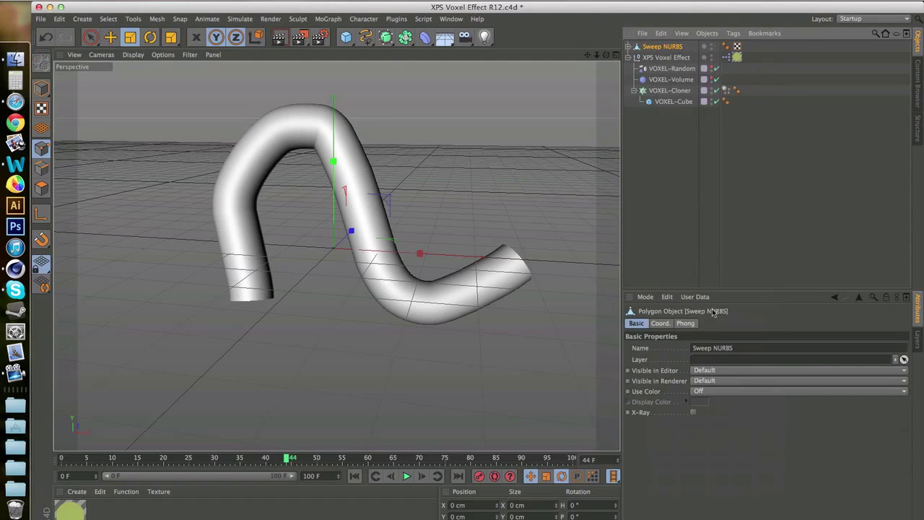
right_click(663, 47)
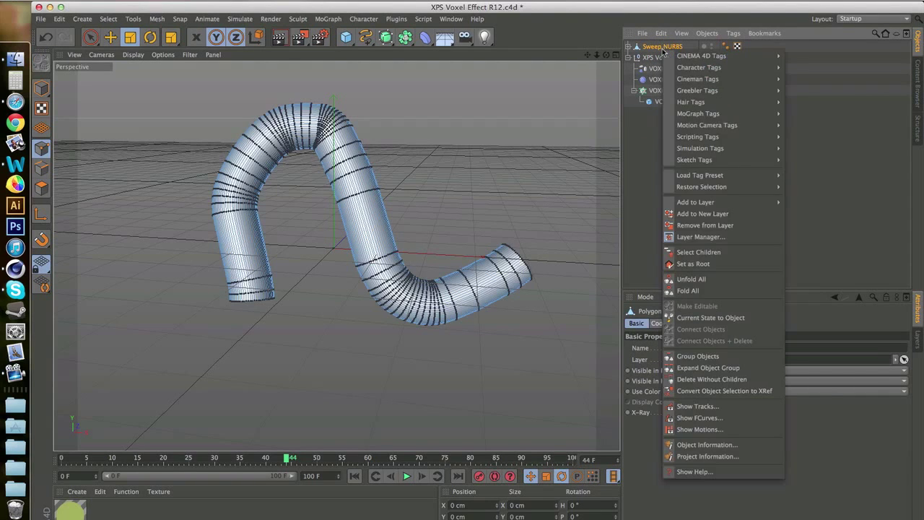
left_click(709, 253)
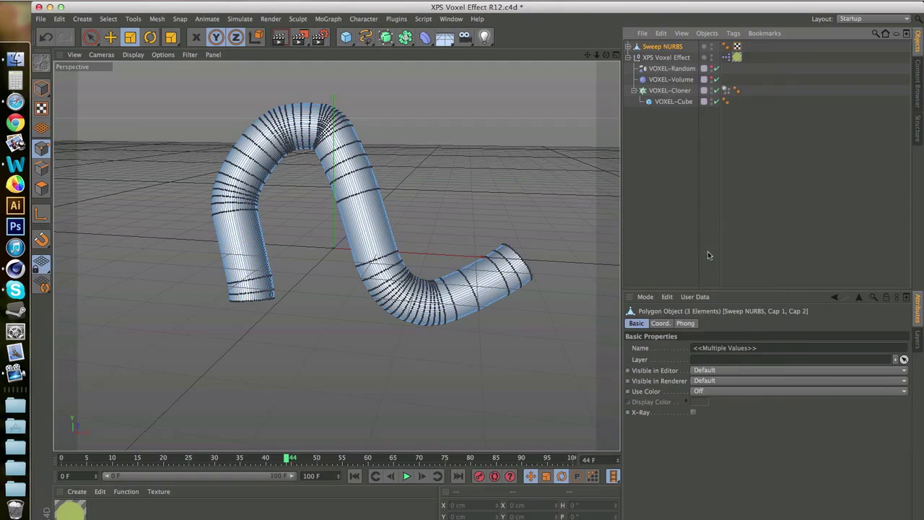
right_click(663, 48)
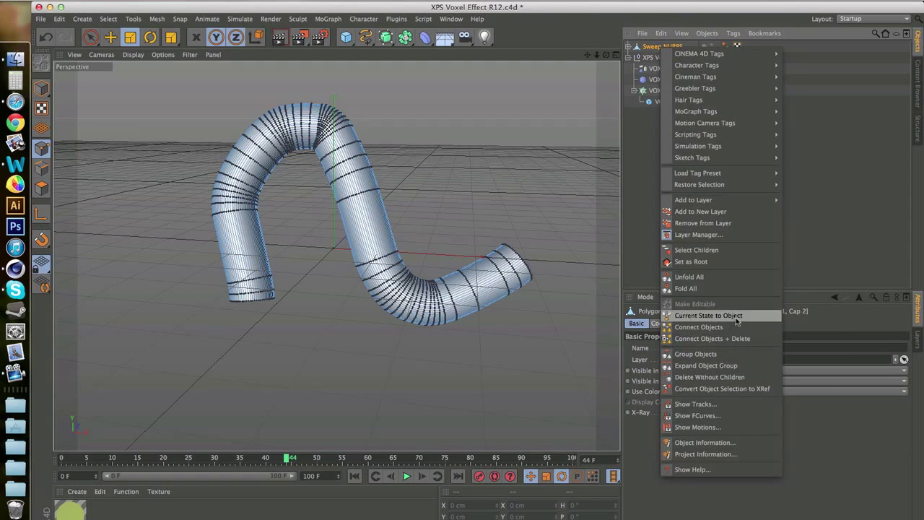
left_click(736, 344)
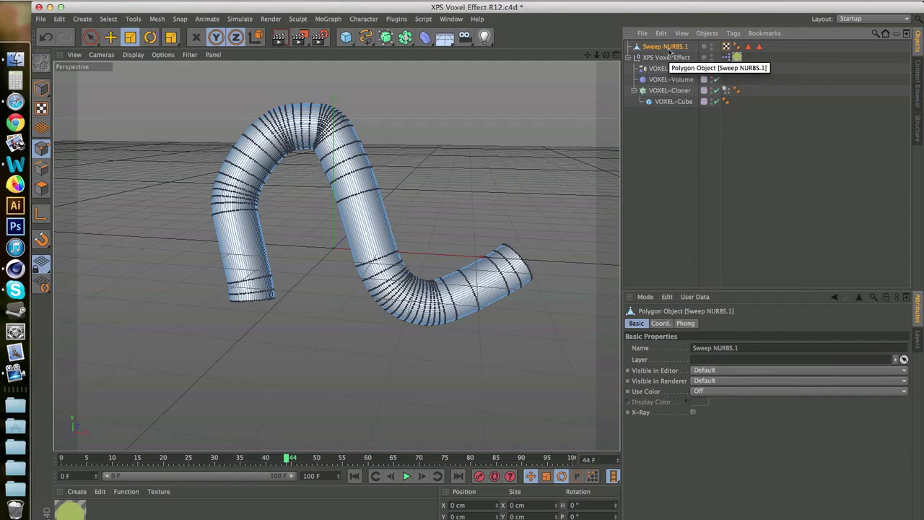
Show the XPS Voxel Effect's voxel settings and select Sweep NURBS.1.
left_click(676, 69)
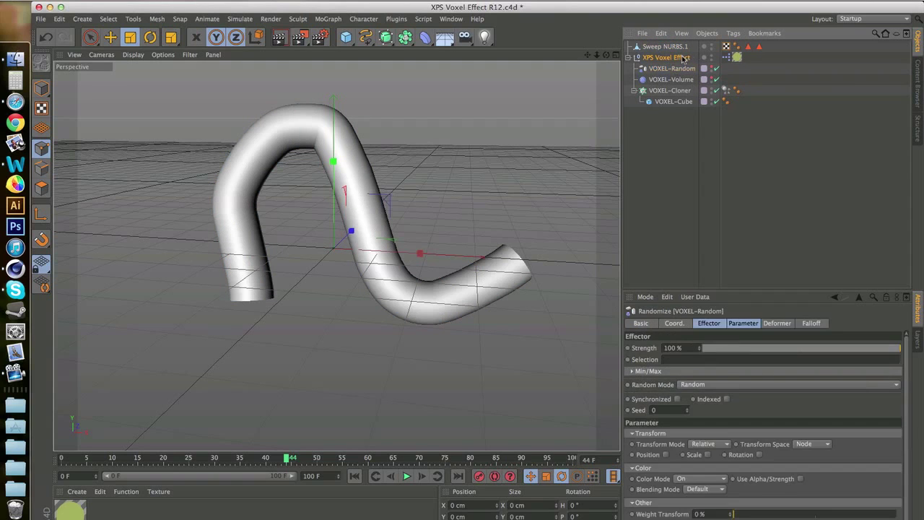
left_click(682, 58)
mouse_move(668, 47)
left_mouse_down()
mouse_move(764, 399)
mouse_move(672, 54)
left_mouse_up()
left_click(671, 48)
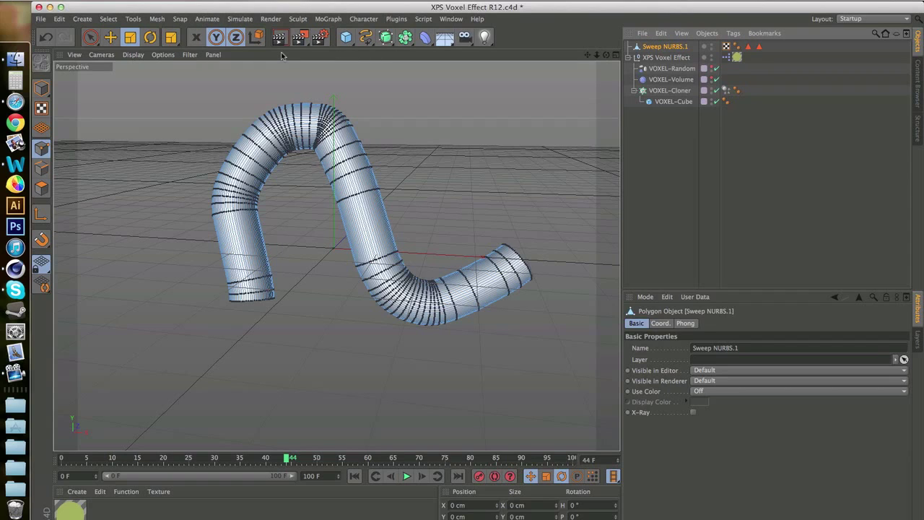
Centre Sweep NURBS.1's axis on its geometry via Mesh > Axis Center and enable the Axis tool.
left_click(156, 19)
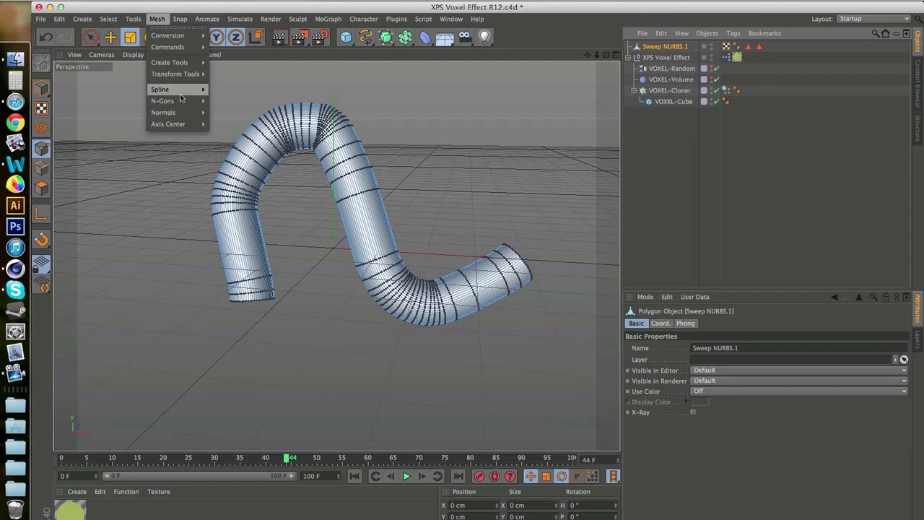
mouse_move(192, 126)
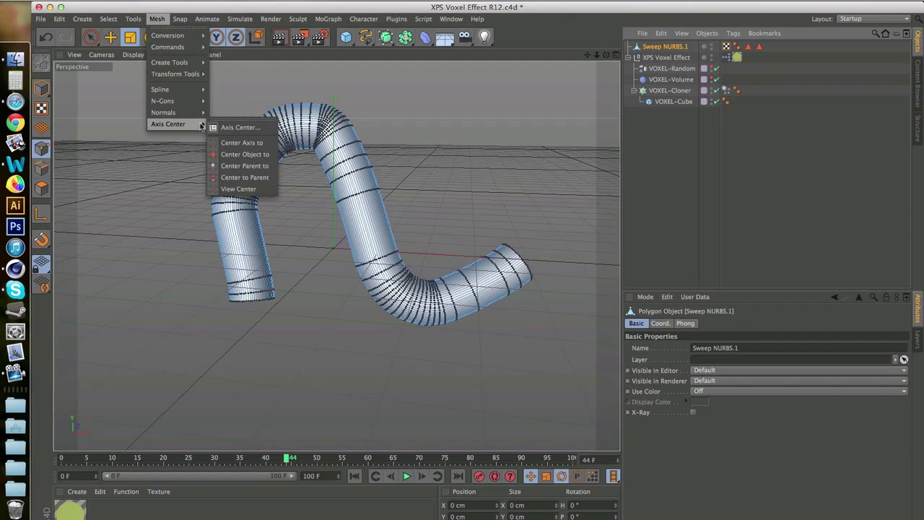
left_click(252, 145)
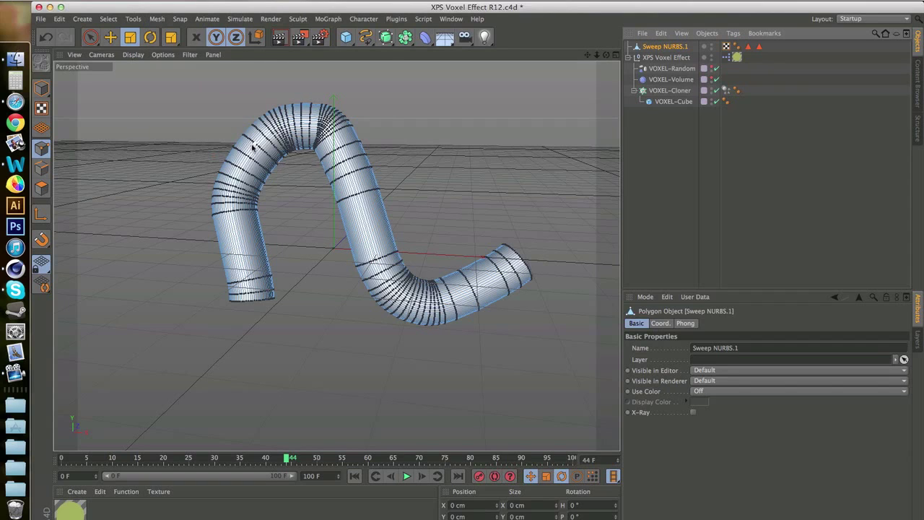
left_click(43, 215)
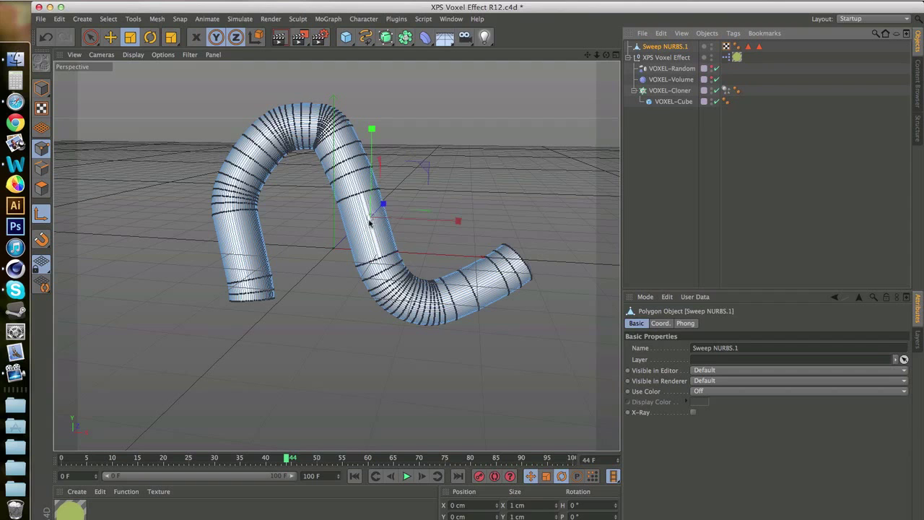
left_click_drag(606, 56, 336, 255)
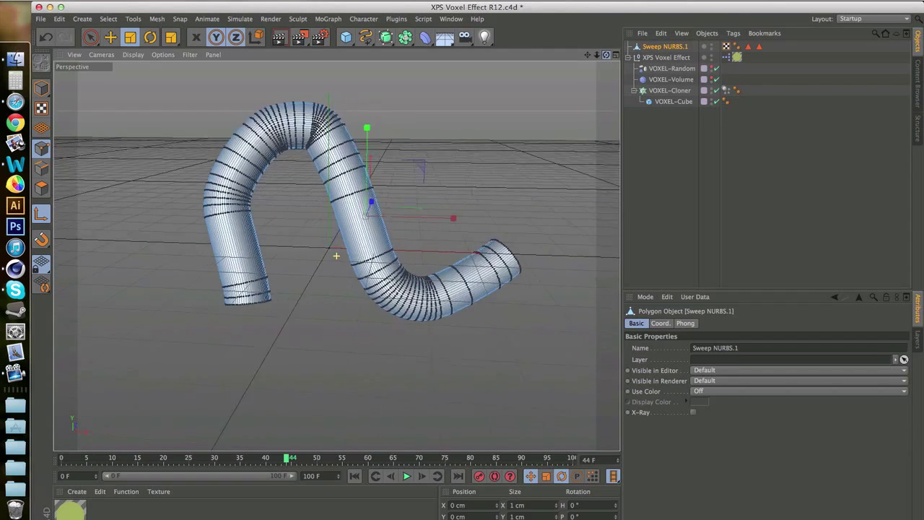
left_click_drag(335, 255, 321, 258, "alt")
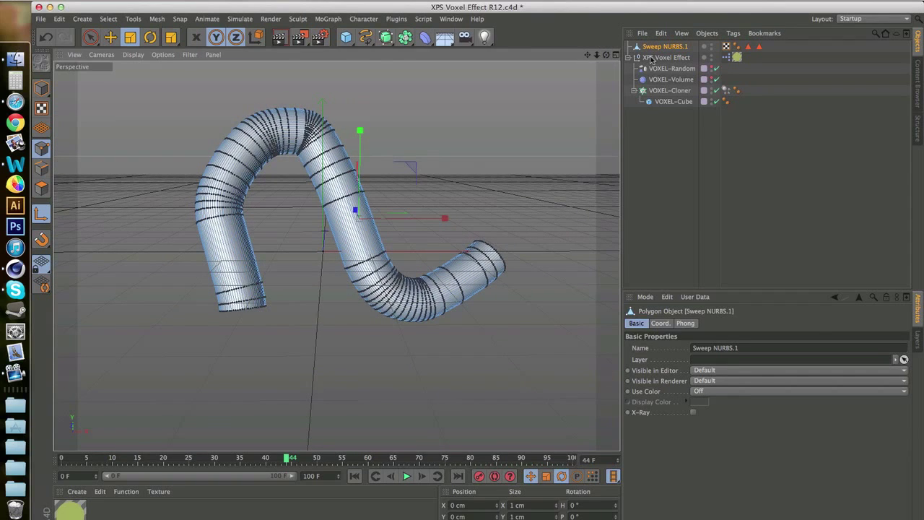
Set Sweep NURBS.1 as the voxel Shape, move it to the list bottom, and hide it in editor and render.
left_click(652, 58)
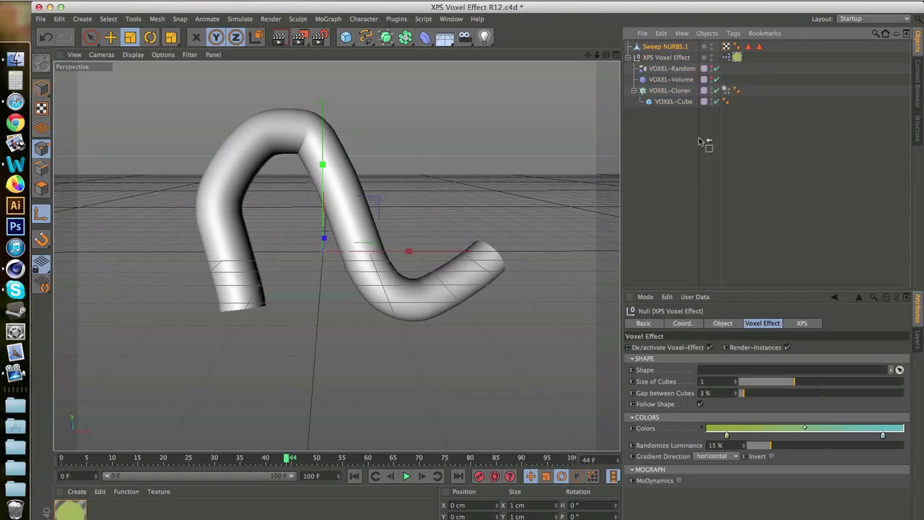
left_click_drag(713, 176, 744, 370)
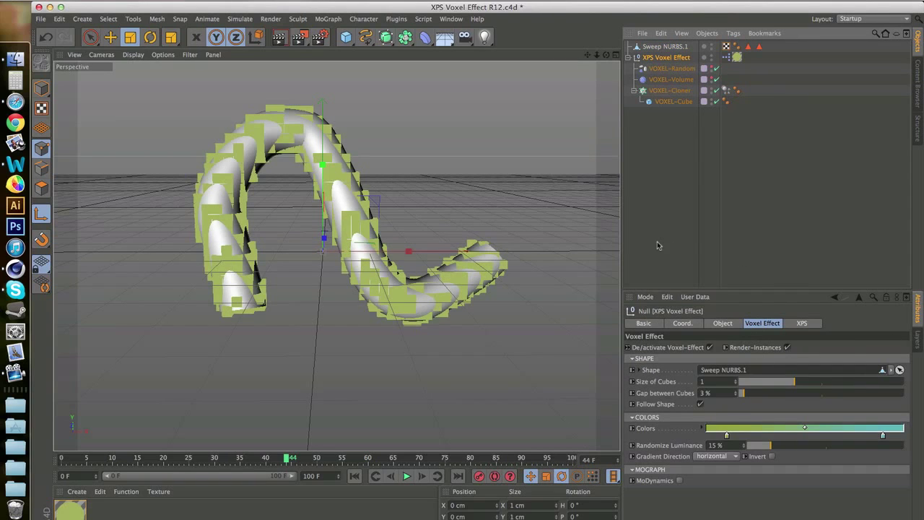
left_click(665, 47)
left_click_drag(666, 48, 693, 206)
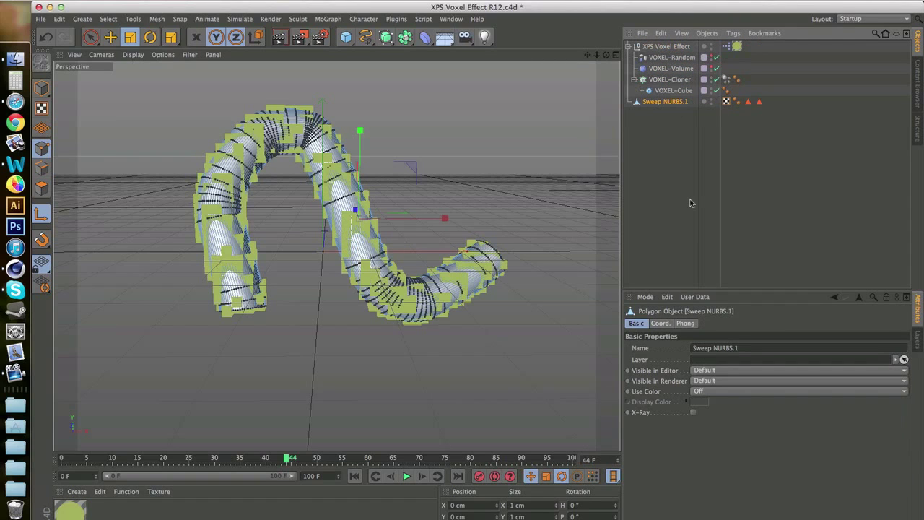
left_click(711, 100)
left_click(712, 101, "ctrl")
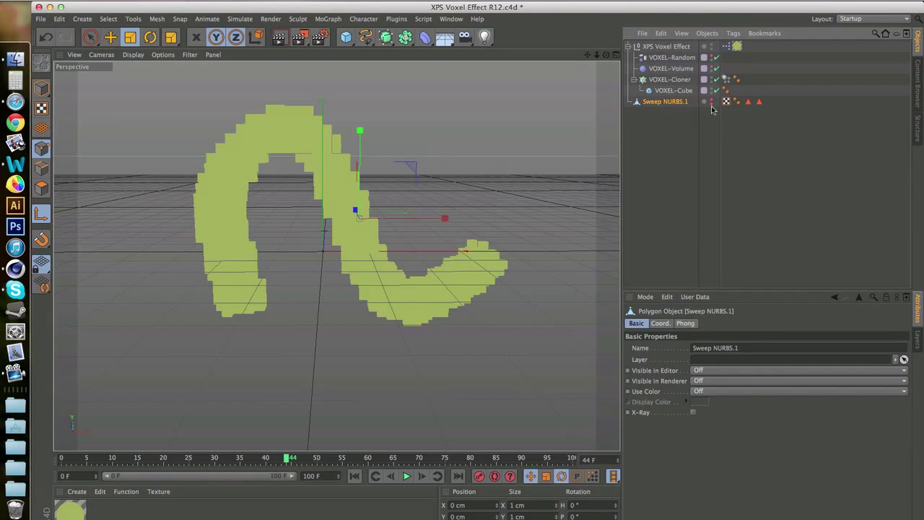
Turn off Render-Instances on XPS Voxel Effect and render the view.
left_click(669, 48)
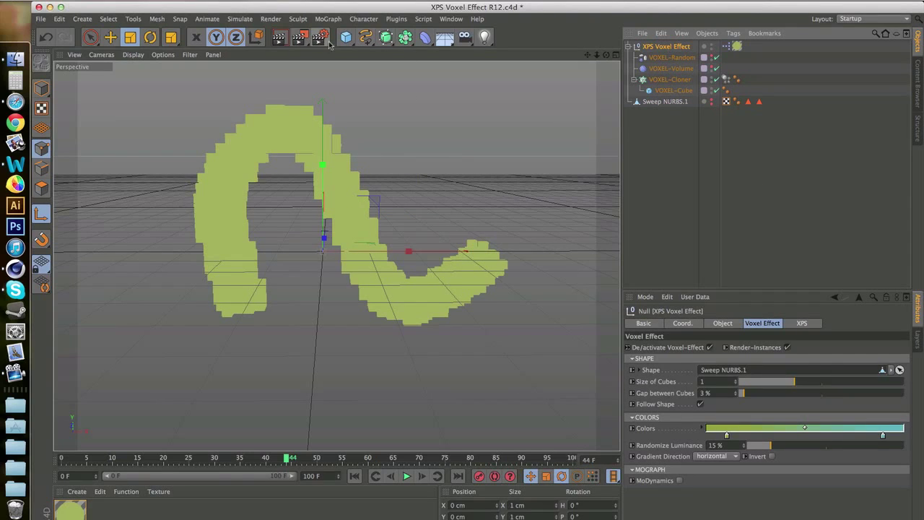
left_click(788, 347)
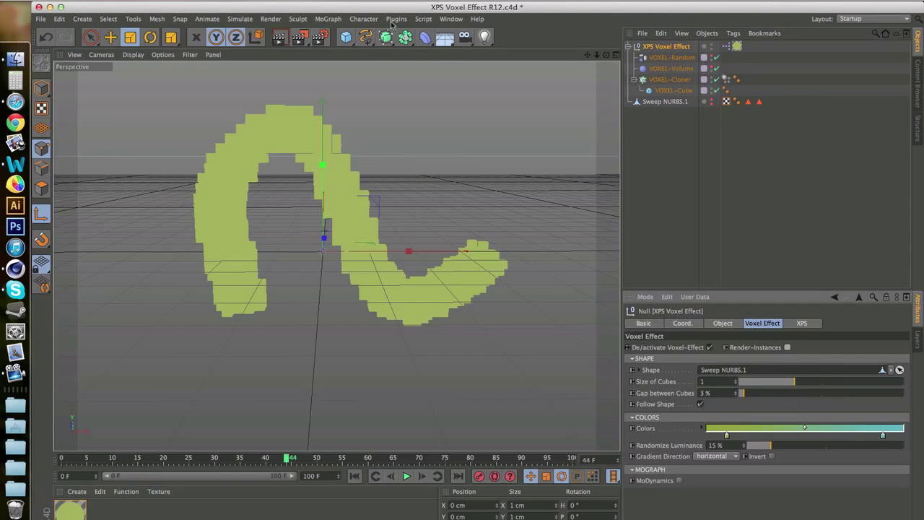
left_click(281, 37)
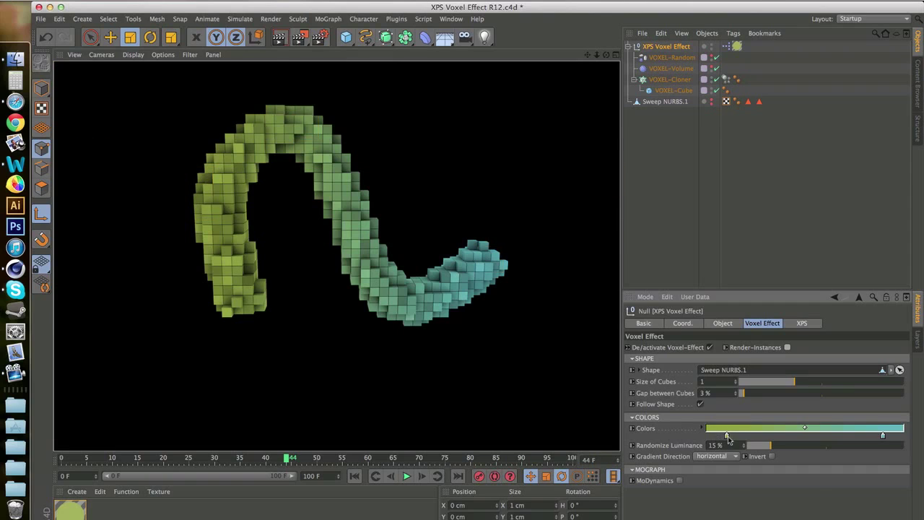
Set the Colors gradient's right knot to bright red.
double_click(726, 437)
left_click_drag(764, 407, 804, 406)
left_click(728, 410)
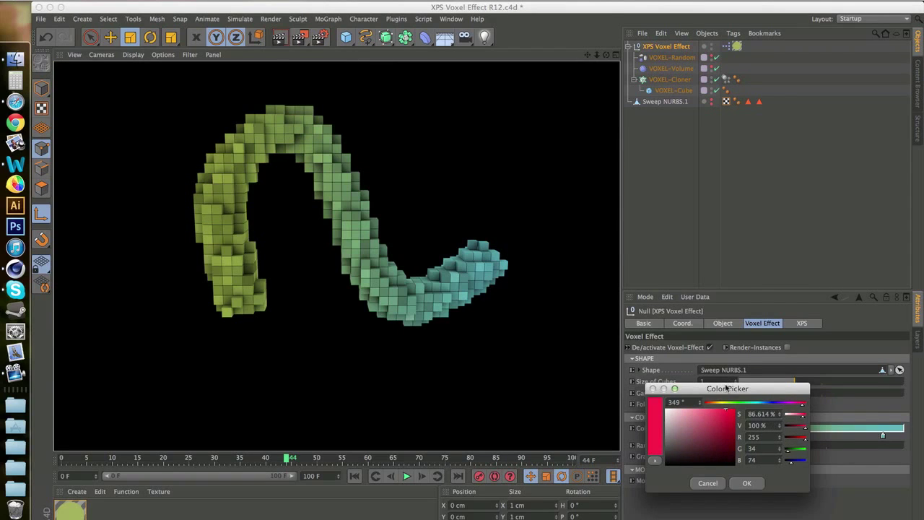
left_click(708, 484)
double_click(883, 436)
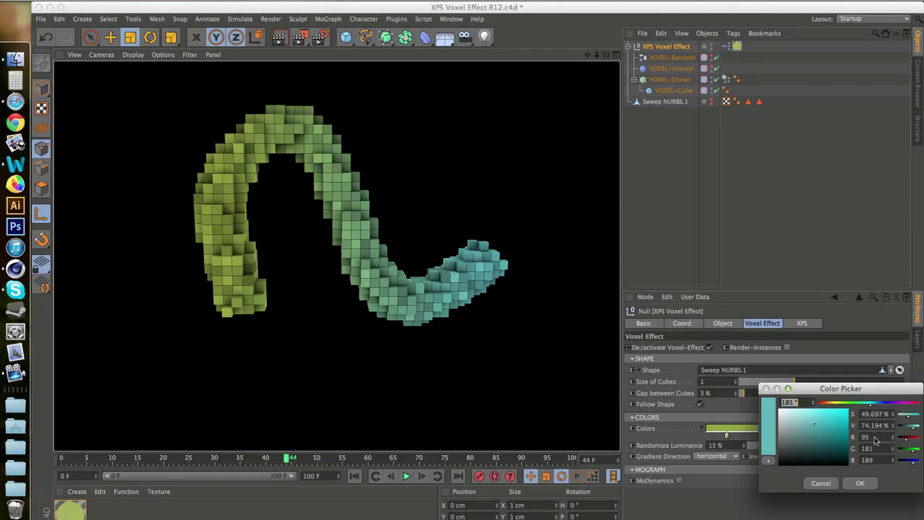
left_click(912, 403)
left_click(823, 431)
left_click_drag(824, 431, 843, 409)
left_click(916, 403)
left_click(860, 483)
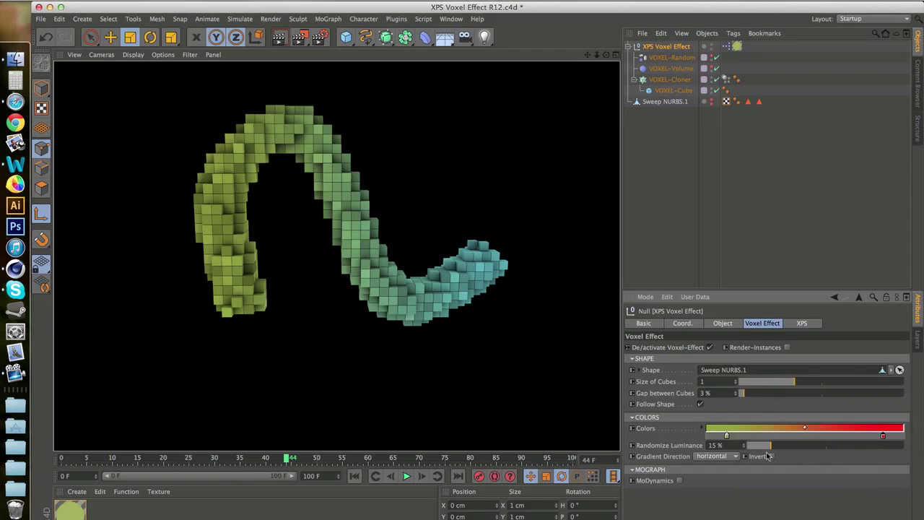
Set the Colors gradient's left knot to bright orange.
double_click(727, 436)
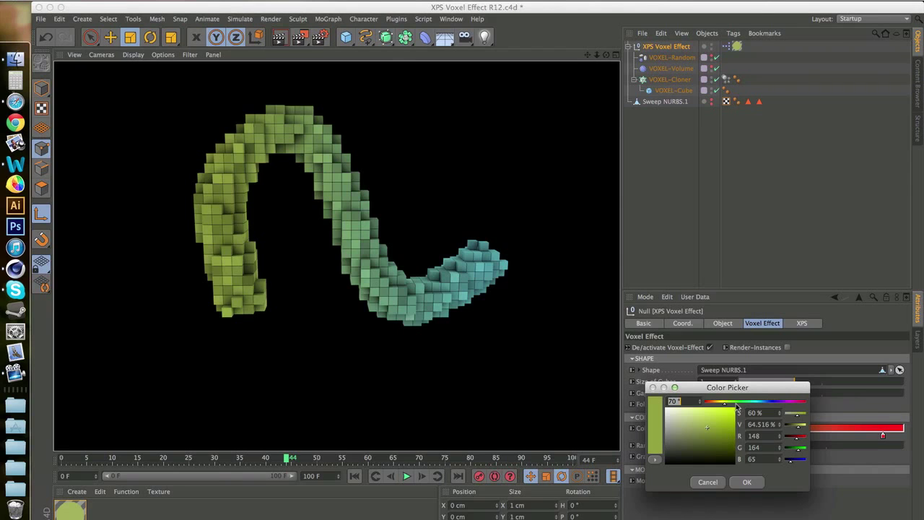
mouse_move(724, 405)
left_mouse_down()
mouse_move(715, 403)
mouse_move(713, 430)
mouse_move(724, 409)
left_mouse_up()
left_click(746, 485)
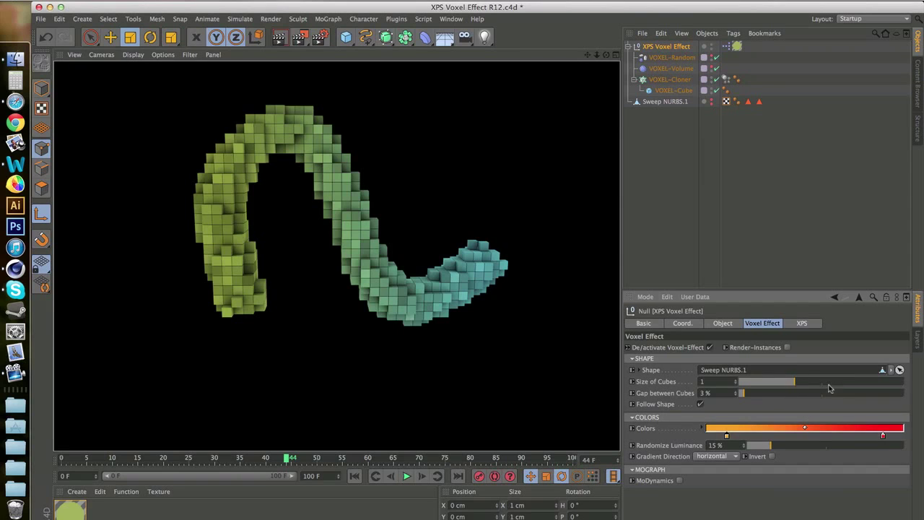
Change Size of Cubes to 2, refresh the viewport, and start a Render View.
left_click(850, 381)
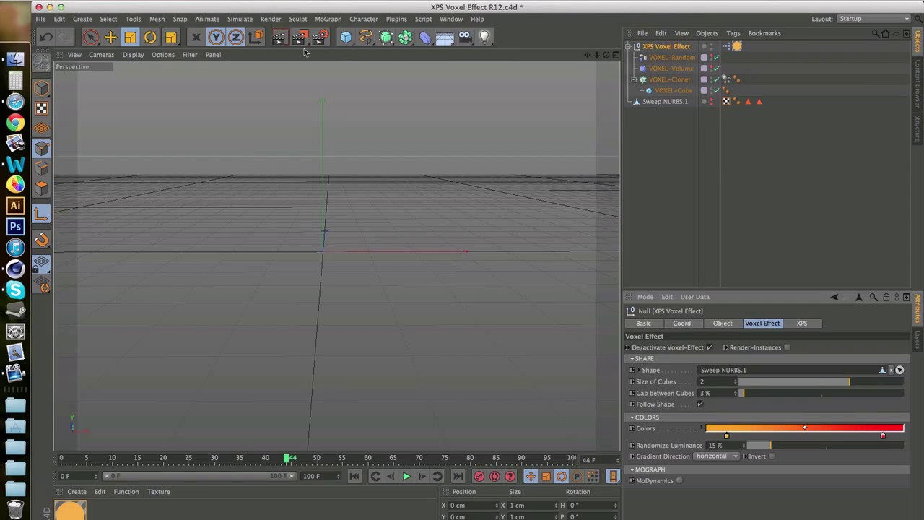
left_click(280, 39)
left_click(281, 39)
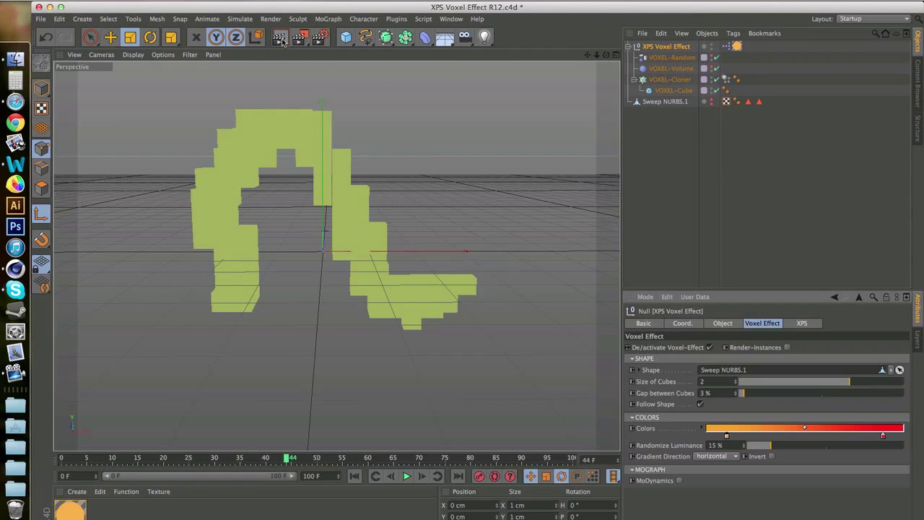